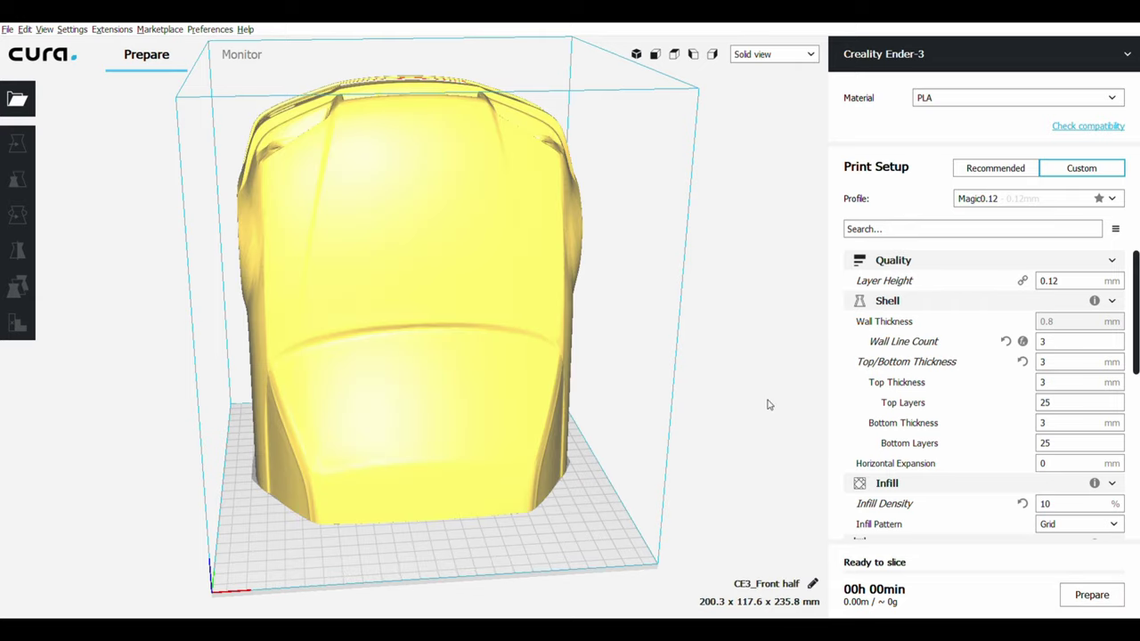
Orbit the front-half body to view it from the side and then from below.
mouse_move(374, 426)
right_down()
mouse_move(631, 450)
mouse_move(778, 483)
mouse_move(669, 491)
mouse_move(512, 469)
mouse_move(222, 393)
mouse_move(0, 387)
right_up()
mouse_move(474, 478)
right_down()
mouse_move(332, 438)
mouse_move(243, 439)
right_up()
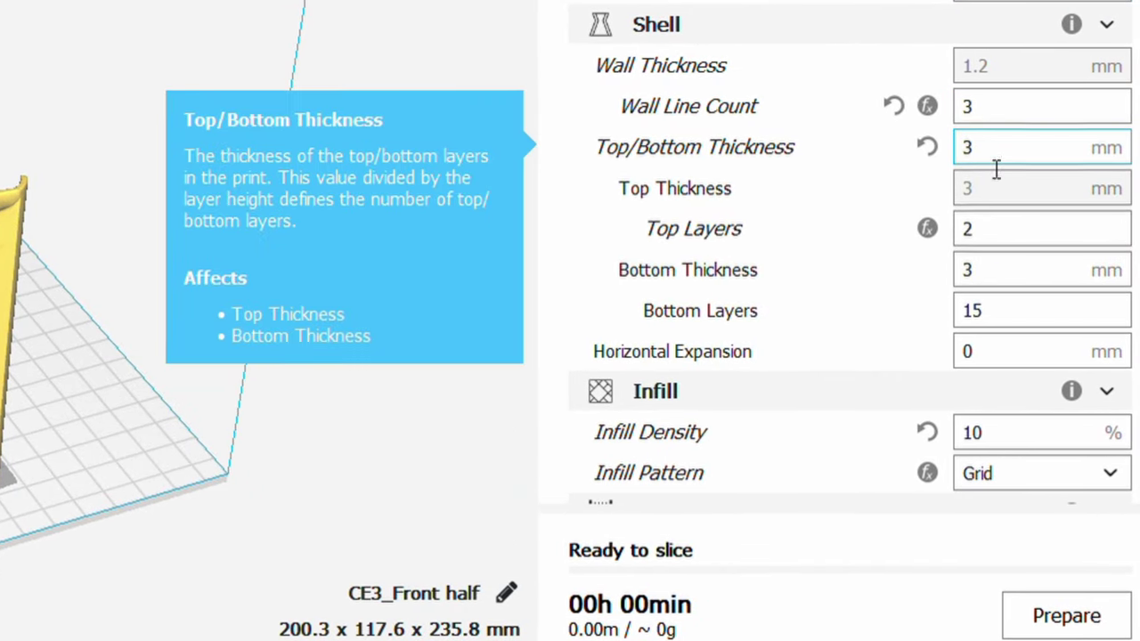
Set infill density to 0% and turn on Generate Support.
scroll(991, 294, down, 2)
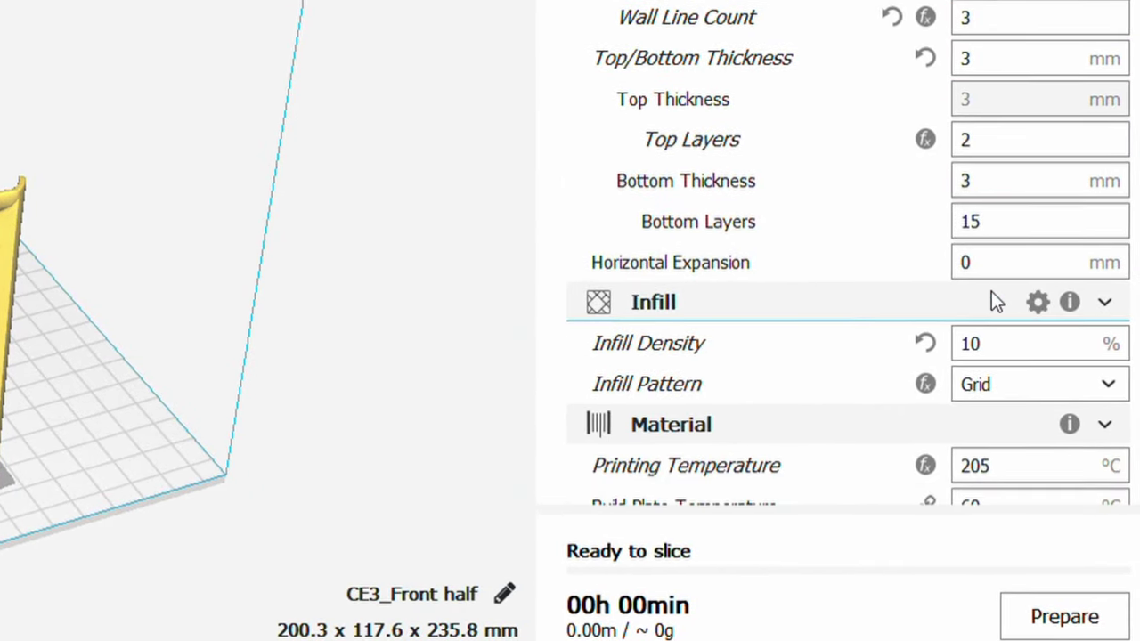
double_click(995, 361)
text(0)
scroll(988, 366, down, 2)
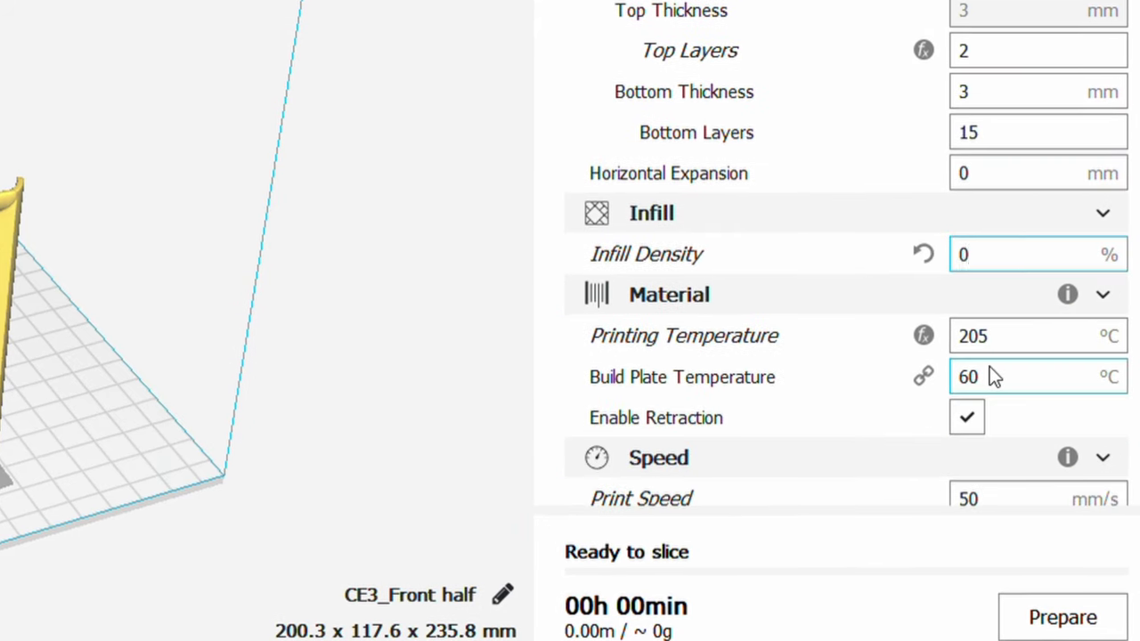
scroll(989, 366, down, 2)
scroll(988, 366, down, 2)
scroll(989, 372, down, 4)
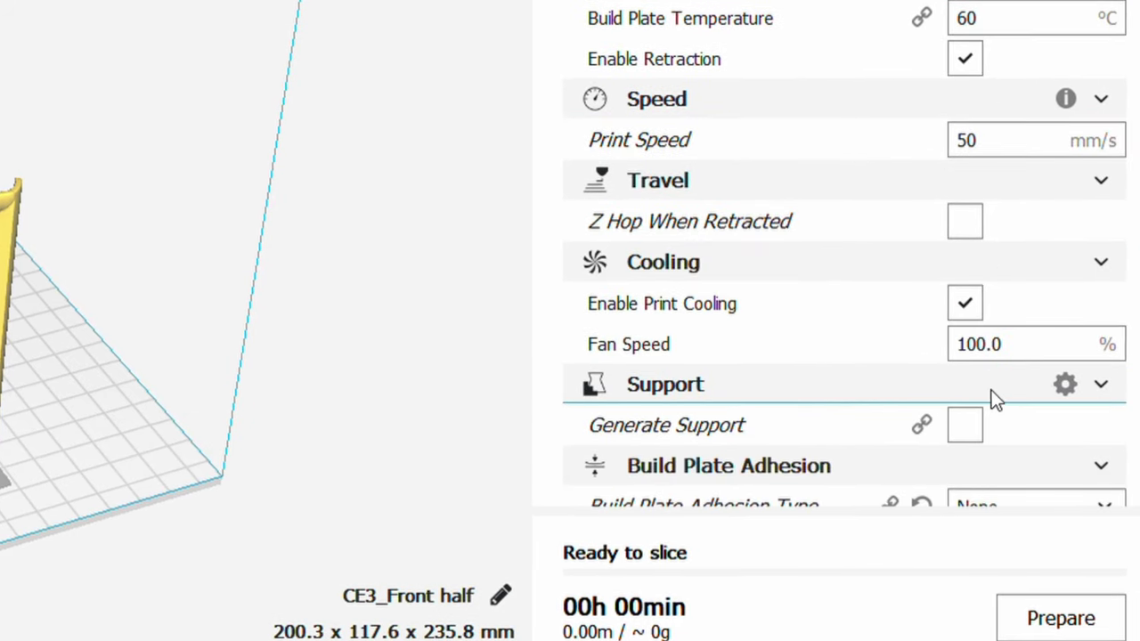
scroll(991, 390, down, 2)
click(969, 341)
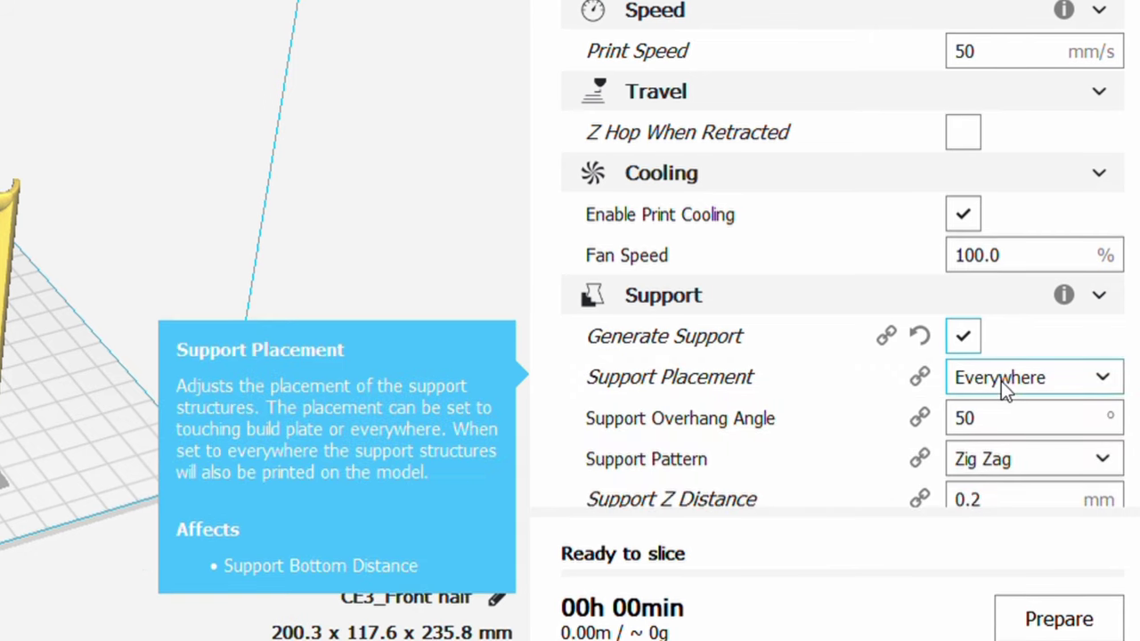
Slice the front half, estimated at 2 days 44 min and about 576 g.
scroll(1061, 392, down, 3)
scroll(1064, 394, down, 1)
scroll(1063, 395, down, 1)
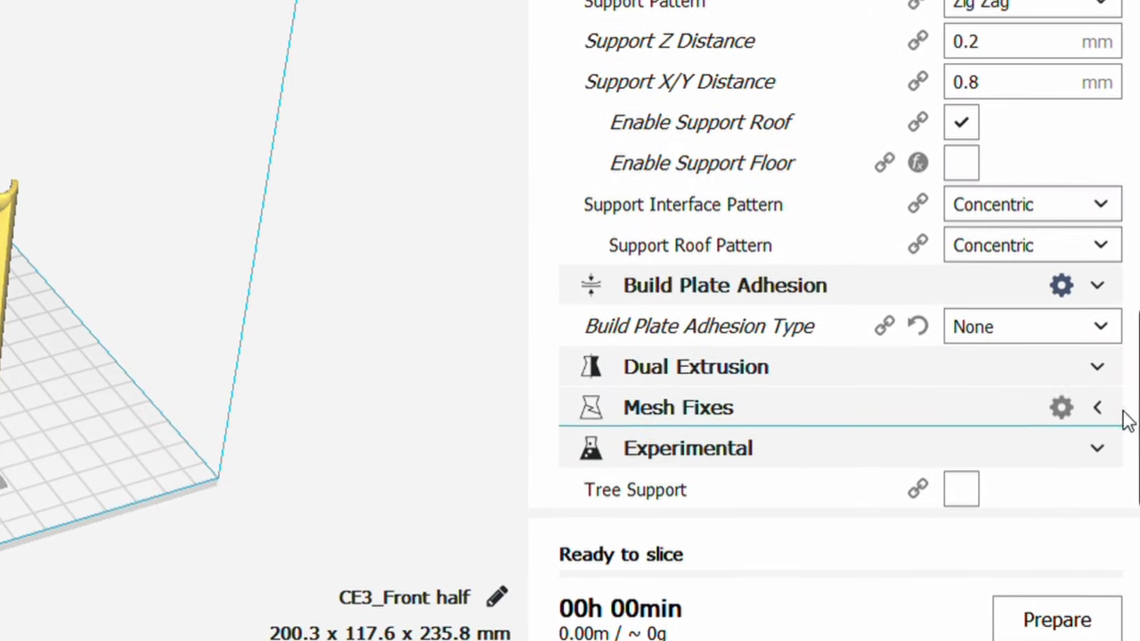
click(1056, 621)
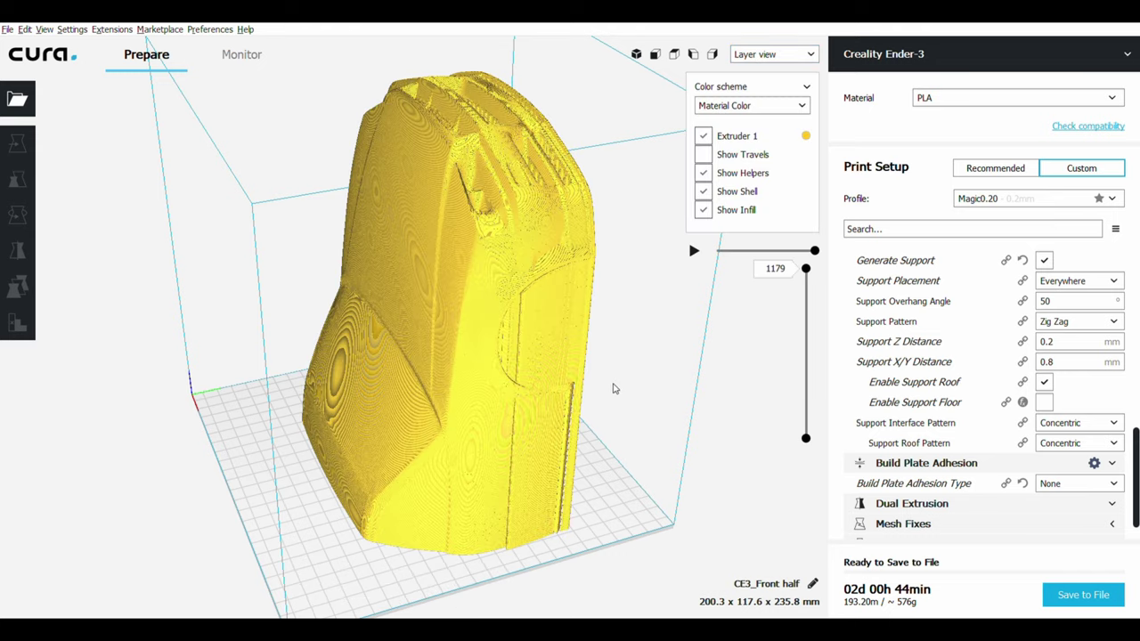
Orbit the layer preview to inspect the dense support around the body.
mouse_move(601, 382)
right_down()
mouse_move(361, 390)
mouse_move(460, 315)
mouse_move(705, 321)
mouse_move(705, 345)
mouse_move(453, 332)
mouse_move(389, 273)
mouse_move(329, 258)
mouse_move(229, 262)
mouse_move(458, 305)
right_up()
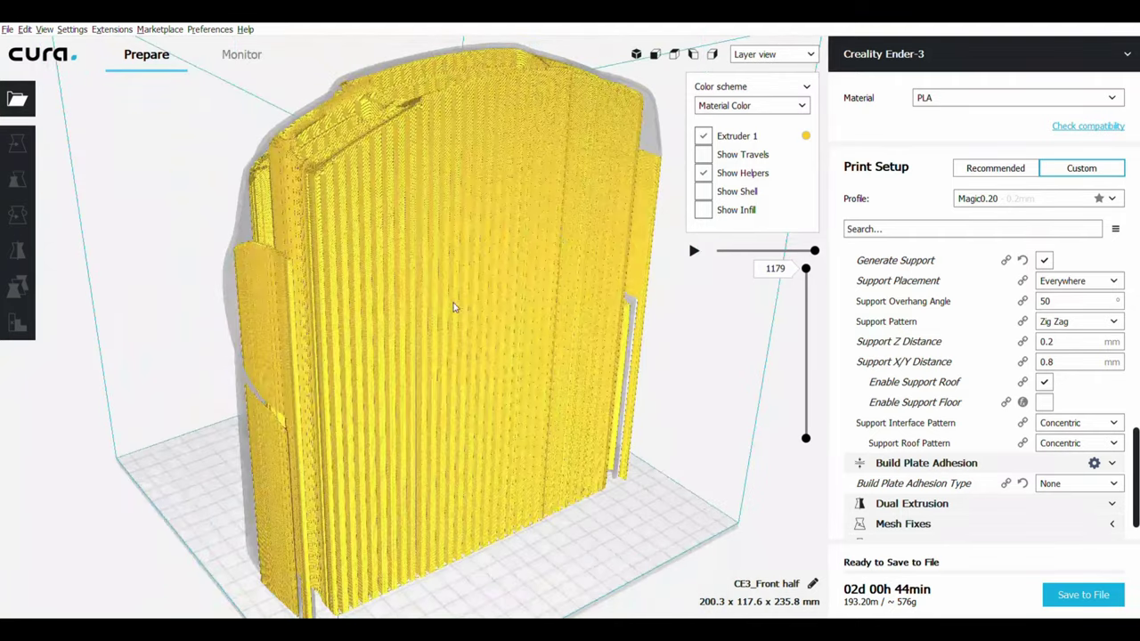
scroll(1064, 452, down, 1)
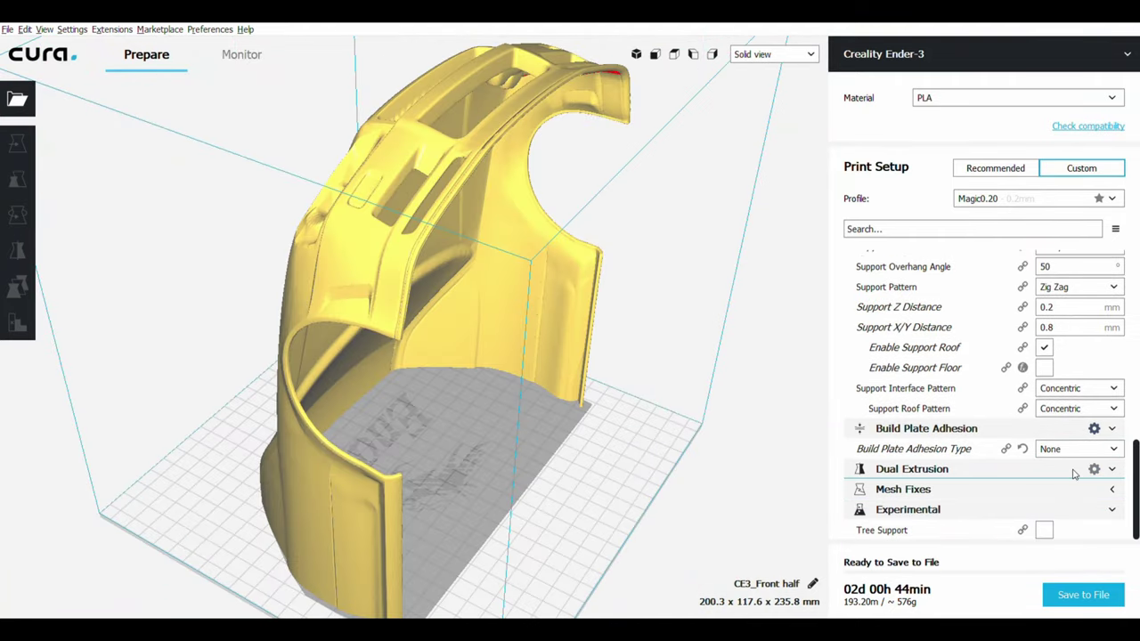
Turn off normal support and set build plate adhesion to Brim.
scroll(1073, 475, up, 2)
scroll(1073, 463, up, 2)
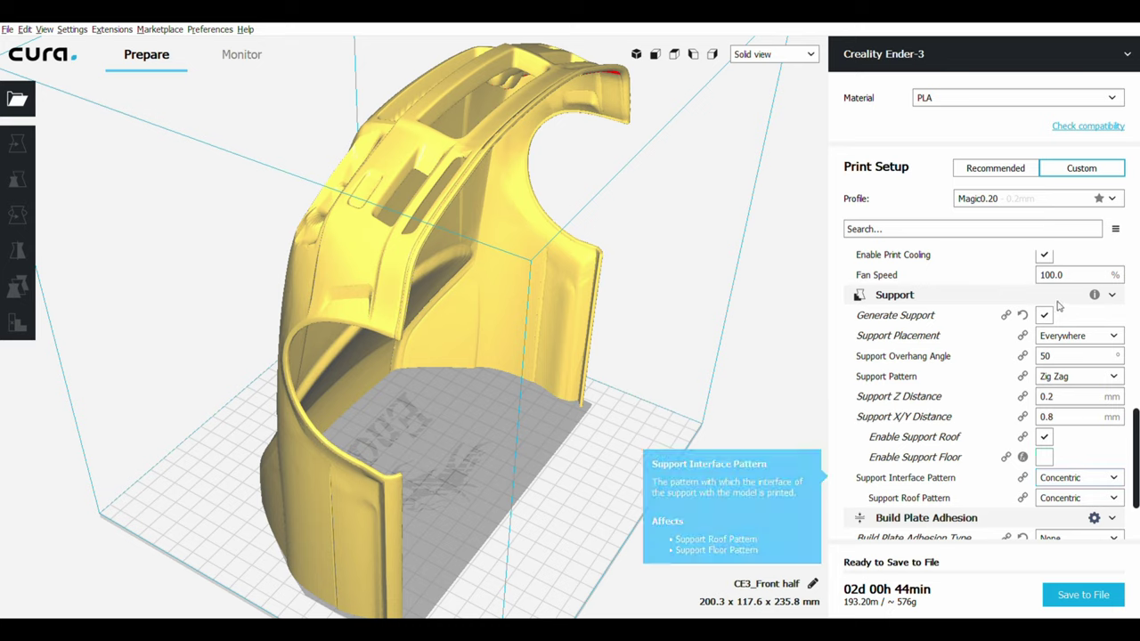
click(1045, 315)
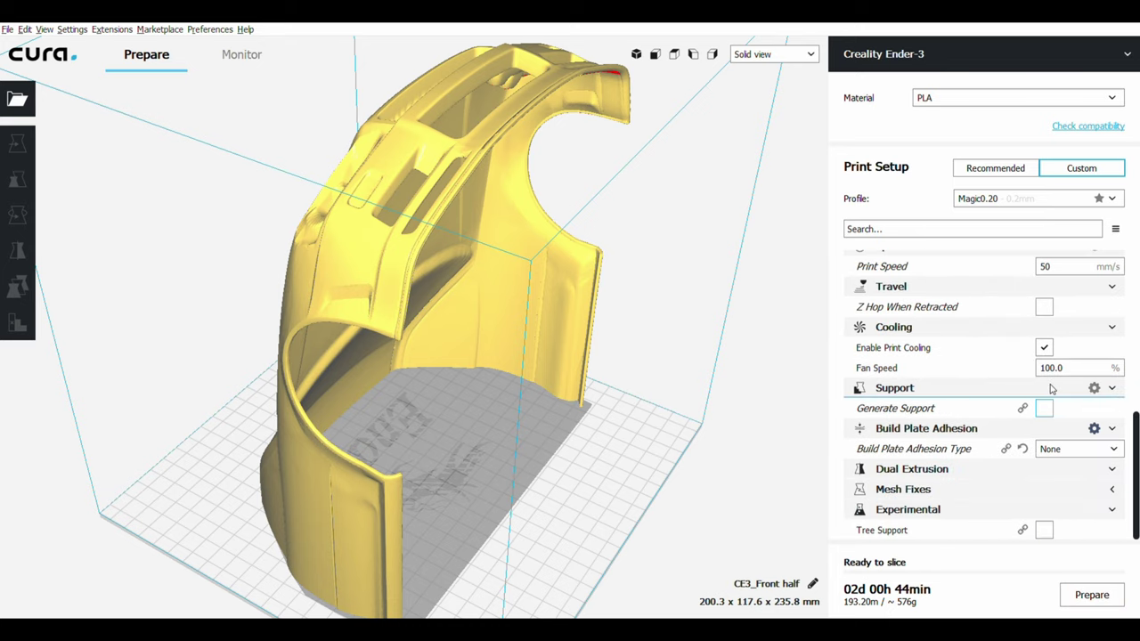
click(1069, 452)
click(1068, 488)
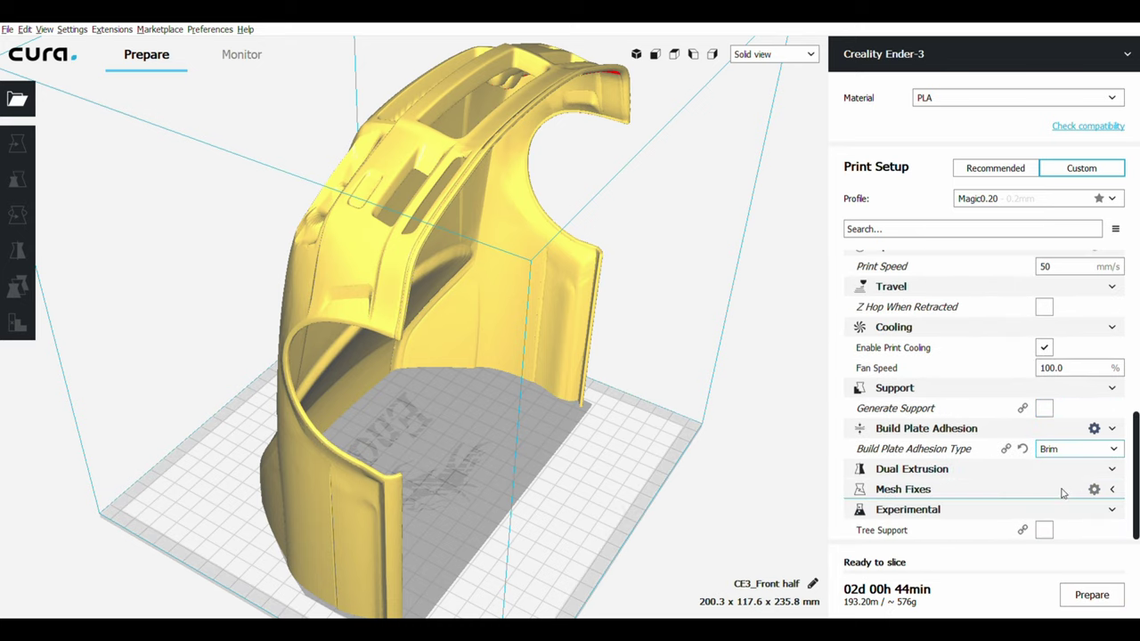
Enable Tree Support and clear the settings search filter.
click(1045, 531)
text(tree)
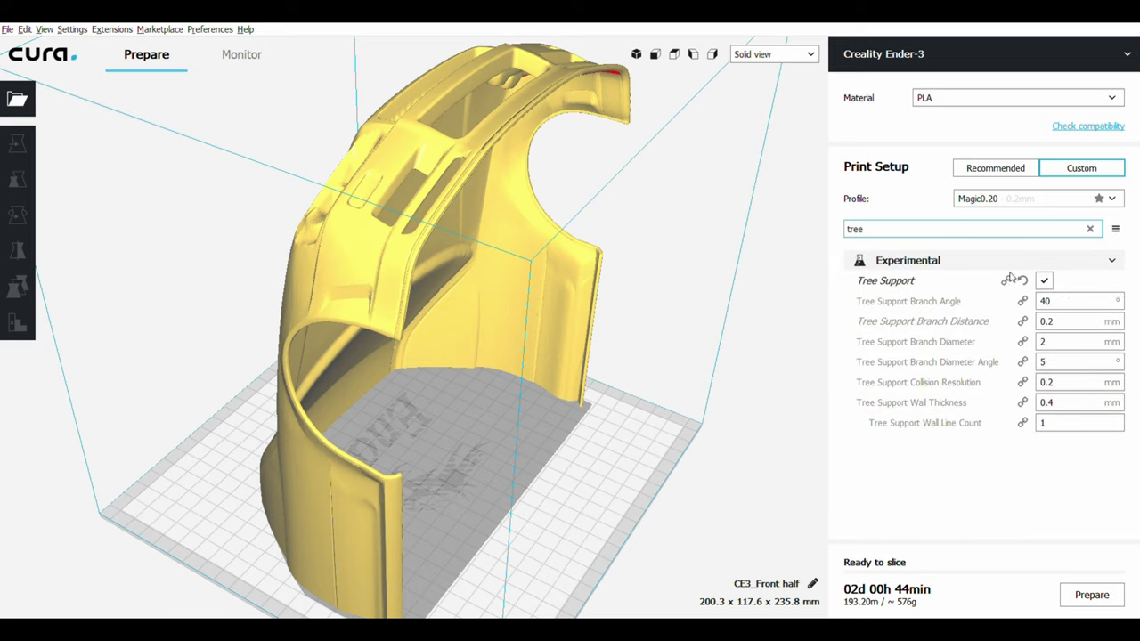
click(1045, 281)
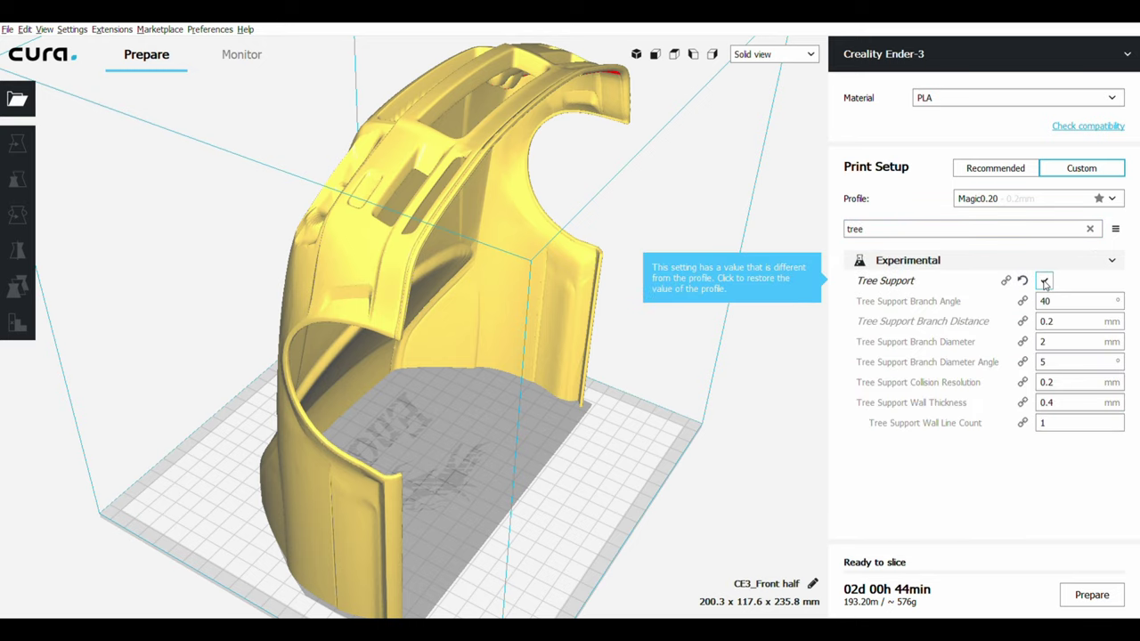
click(1090, 229)
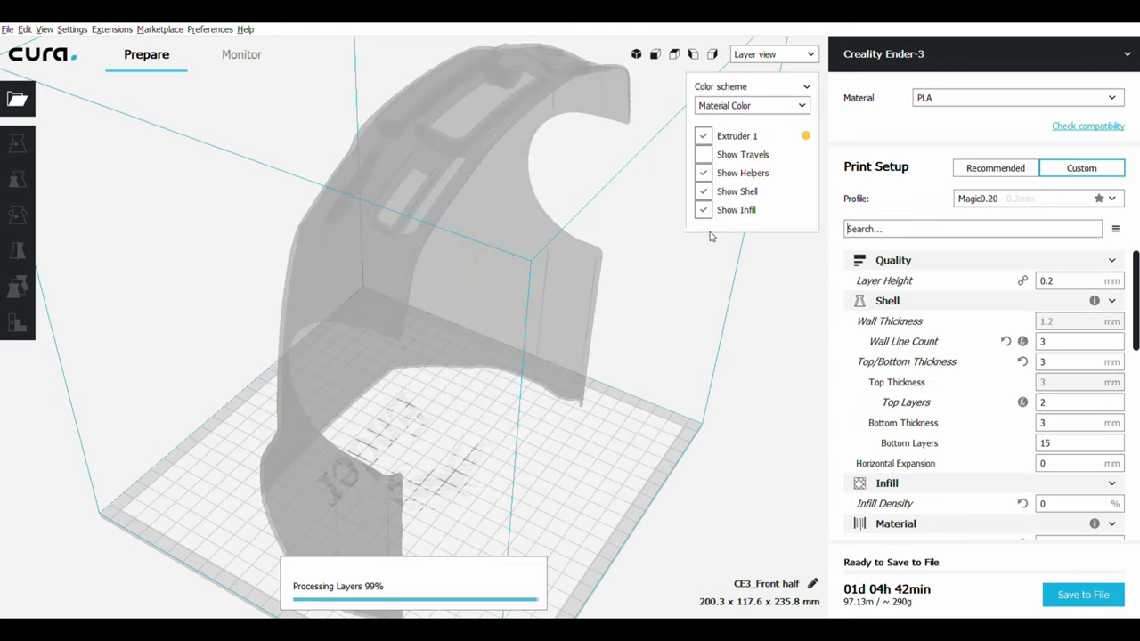
Orbit and zoom the tree-support layer preview with shell and infill hidden.
mouse_move(551, 427)
right_down()
mouse_move(725, 525)
mouse_move(313, 519)
right_up()
click(703, 191)
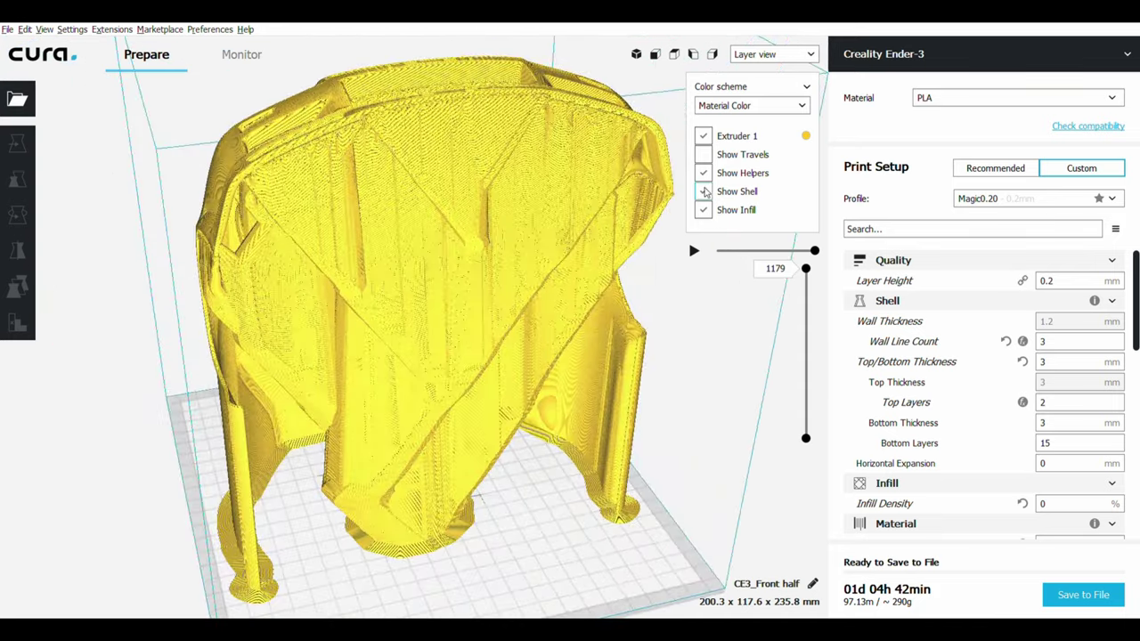
mouse_move(372, 335)
right_down()
mouse_move(617, 332)
mouse_move(669, 248)
right_up()
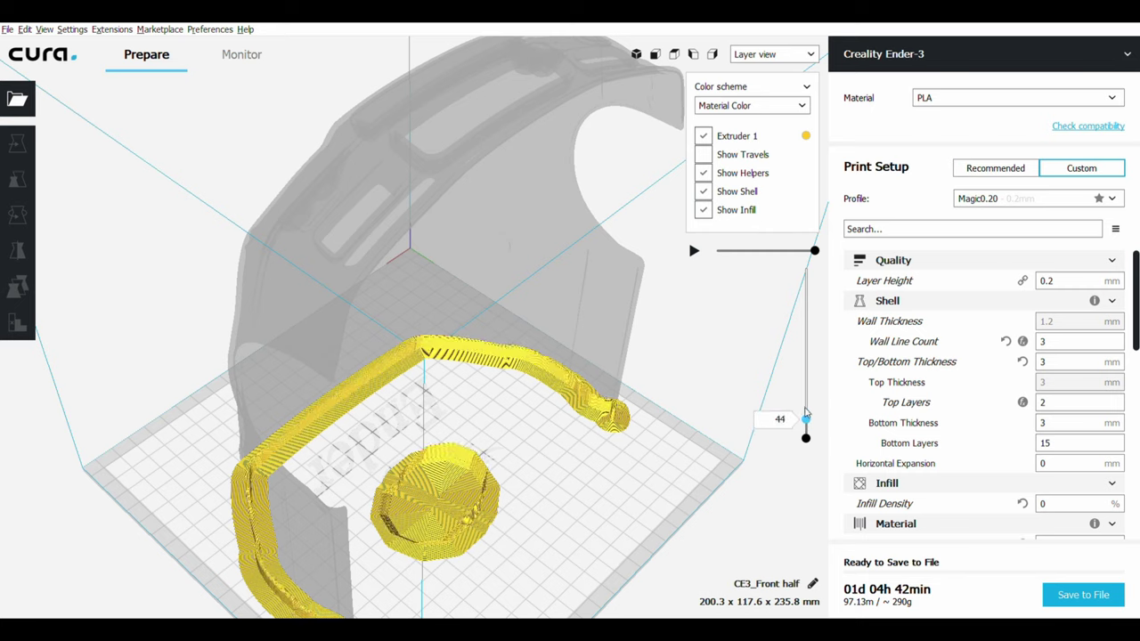
mouse_move(805, 415)
mouse_down()
mouse_move(805, 339)
mouse_move(763, 252)
mouse_up()
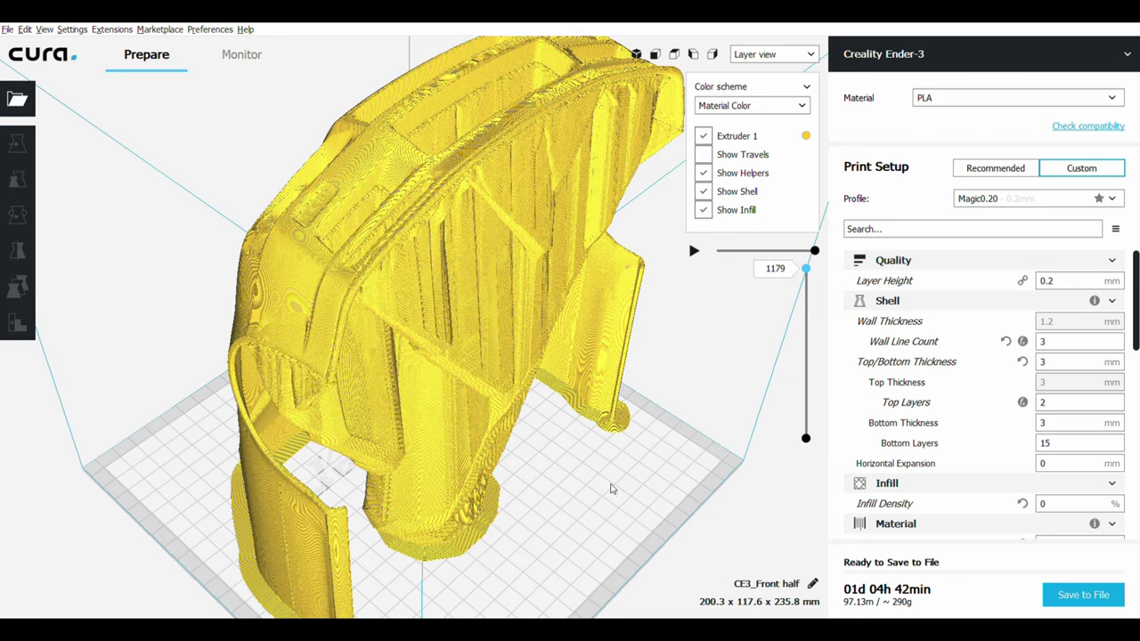
mouse_move(611, 488)
right_down()
mouse_move(458, 437)
mouse_move(88, 434)
right_up()
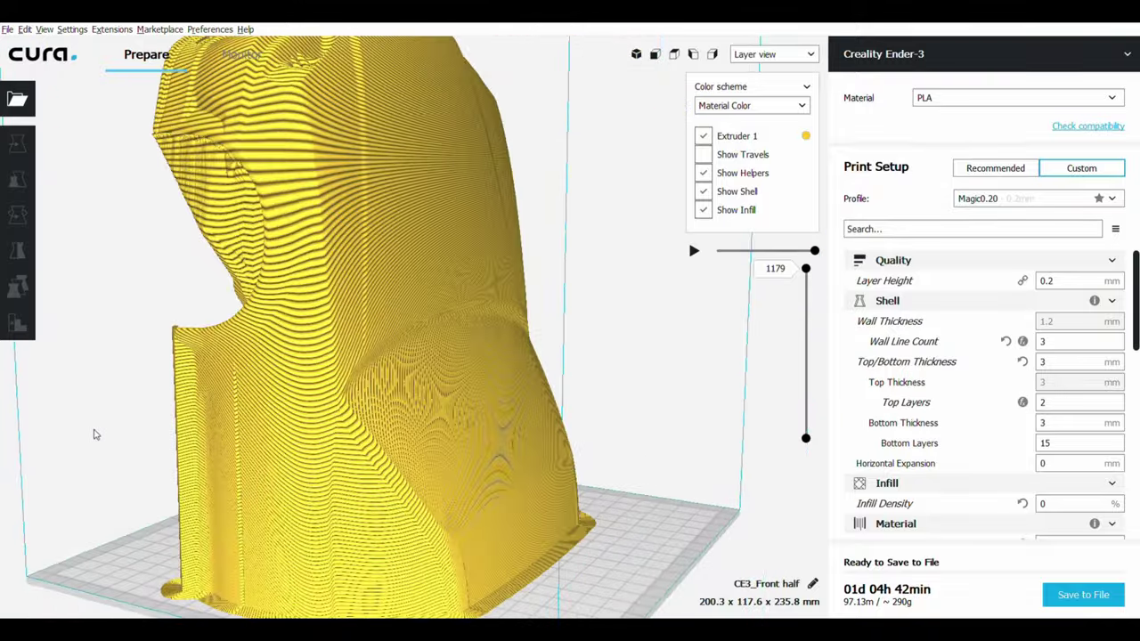
scroll(172, 433, up, 2)
scroll(359, 424, up, 3)
scroll(361, 426, up, 3)
scroll(362, 426, up, 3)
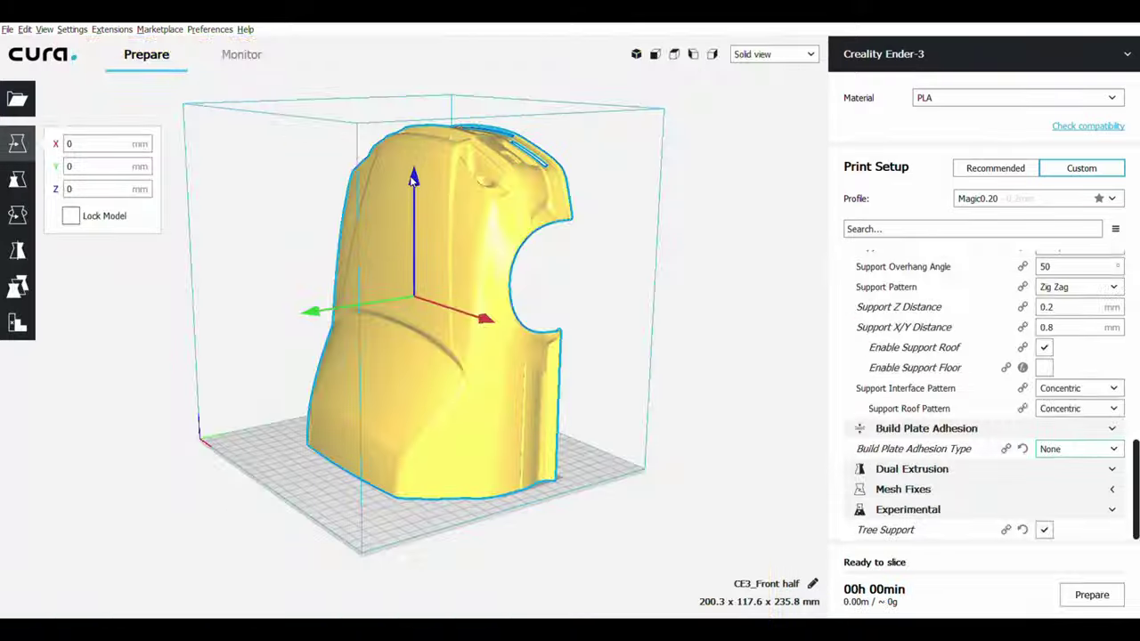
Sink the front half through the build plate and add its full height to the offset.
drag(412, 178, 420, 424)
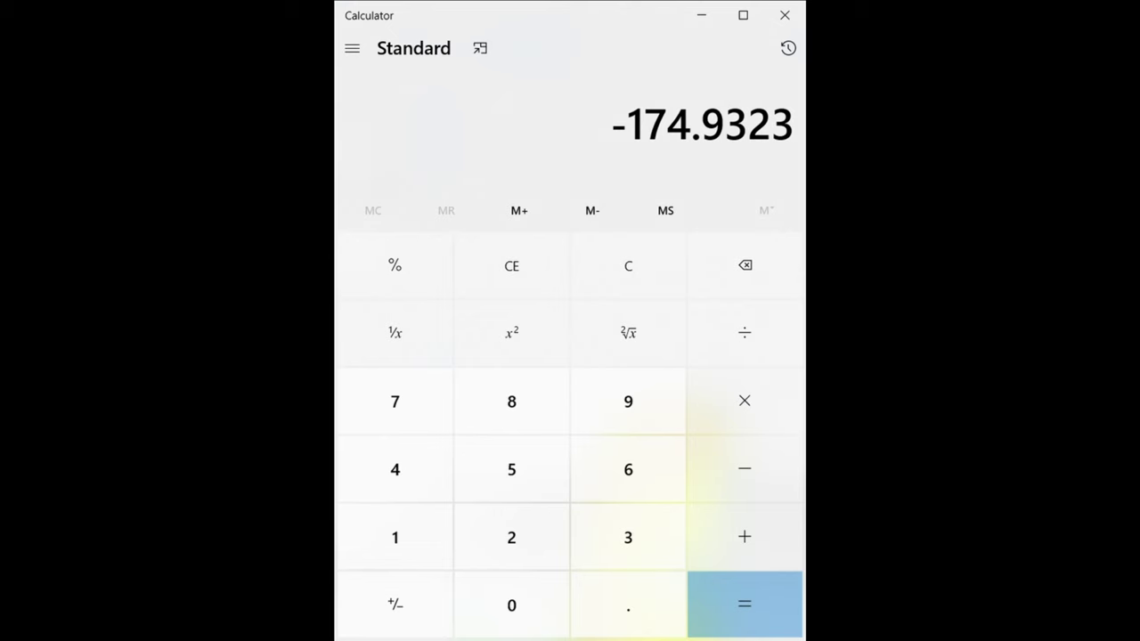
key(plus)
text(235.7625)
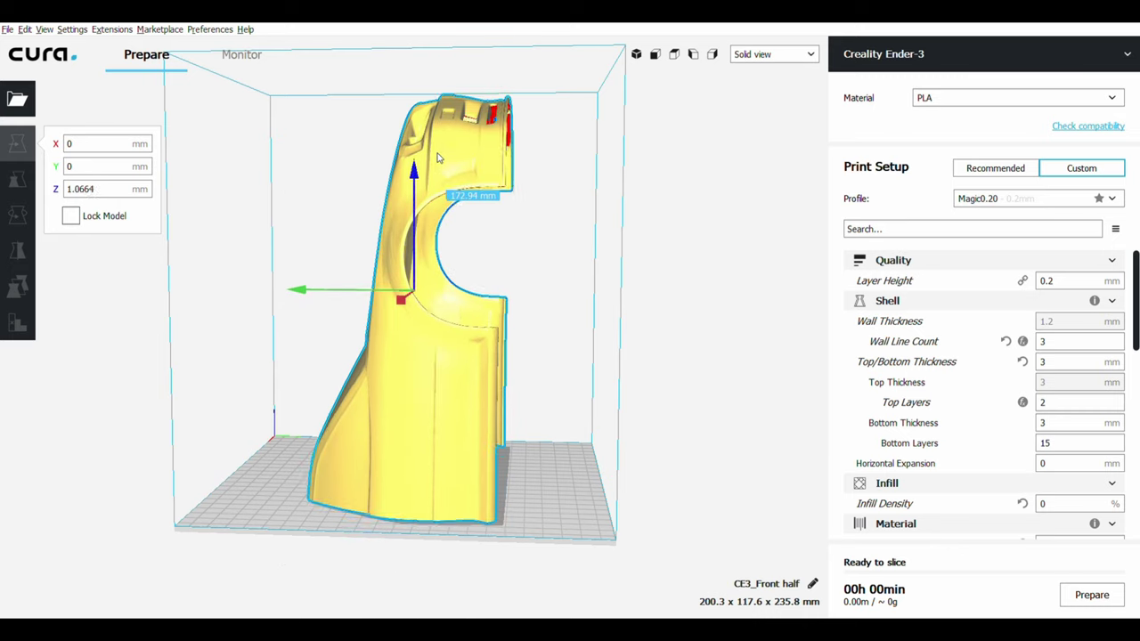
Rotate the front half 180° so it sits upside down.
click(17, 215)
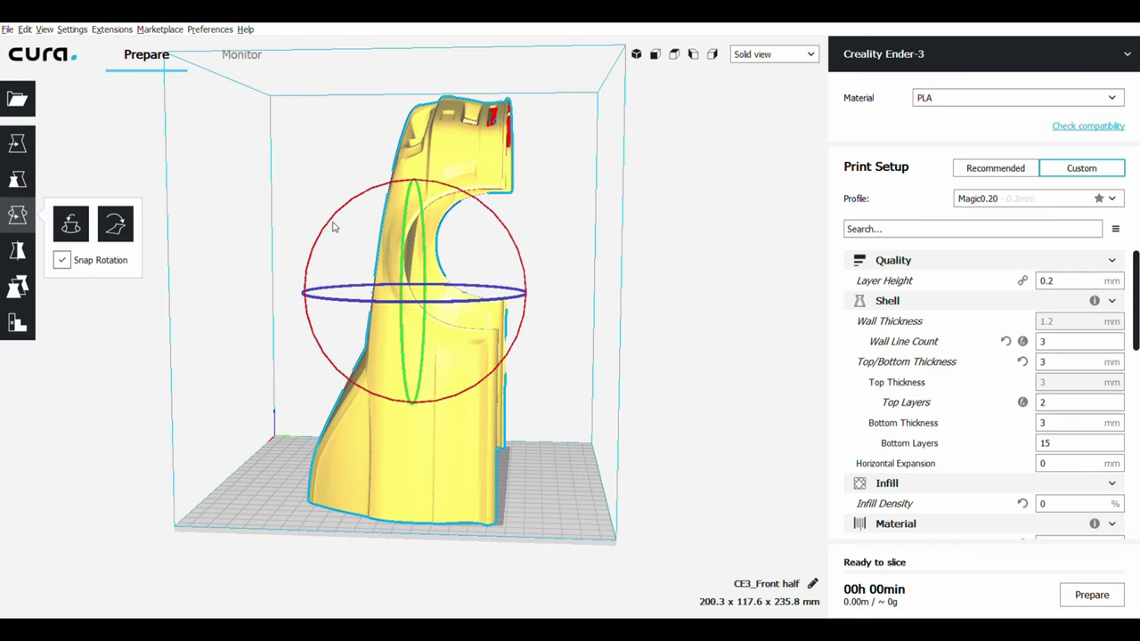
drag(367, 215, 428, 464)
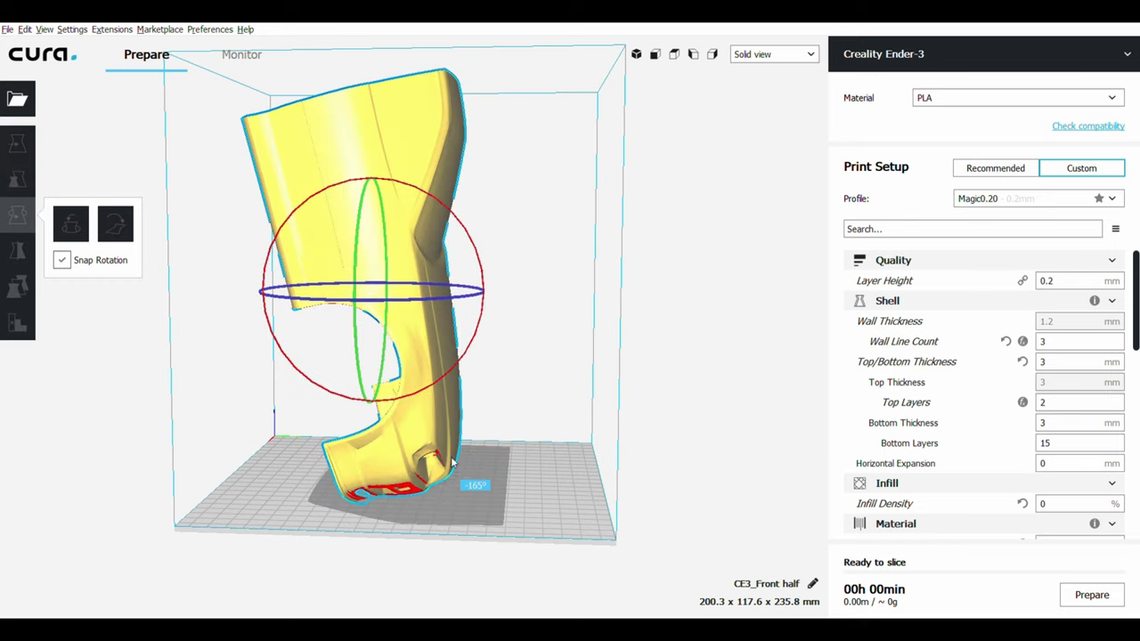
drag(424, 469, 418, 463)
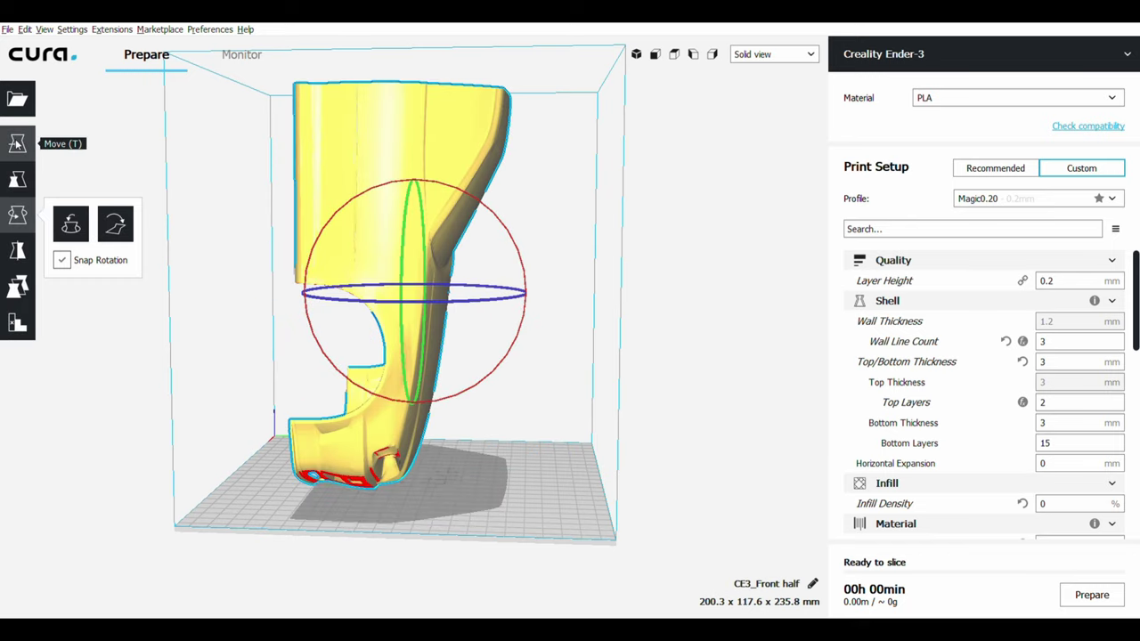
Apply the 60.8302 mm Z offset to sink the model into the plate.
click(17, 146)
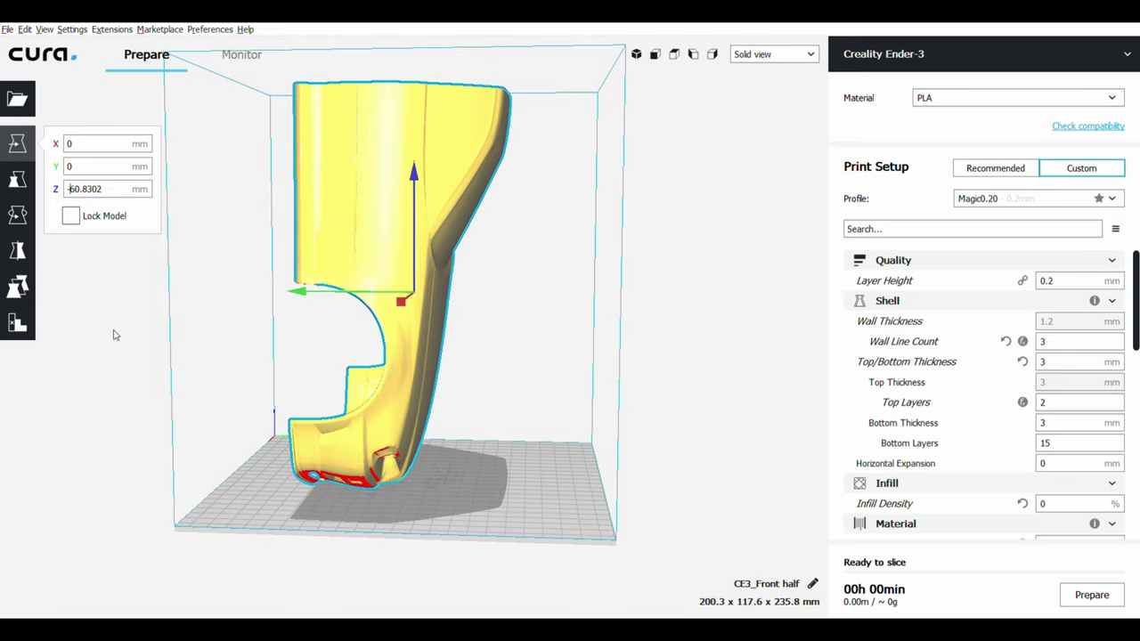
key(BackSpace)
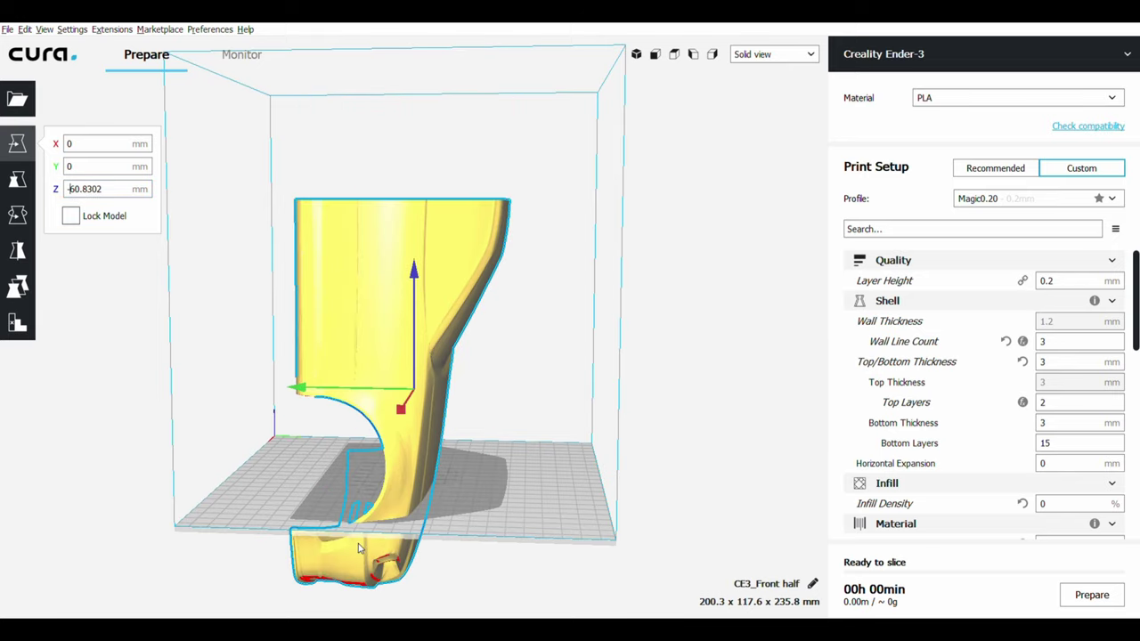
mouse_move(363, 546)
right_down()
mouse_move(586, 539)
mouse_move(217, 544)
mouse_move(297, 547)
right_up()
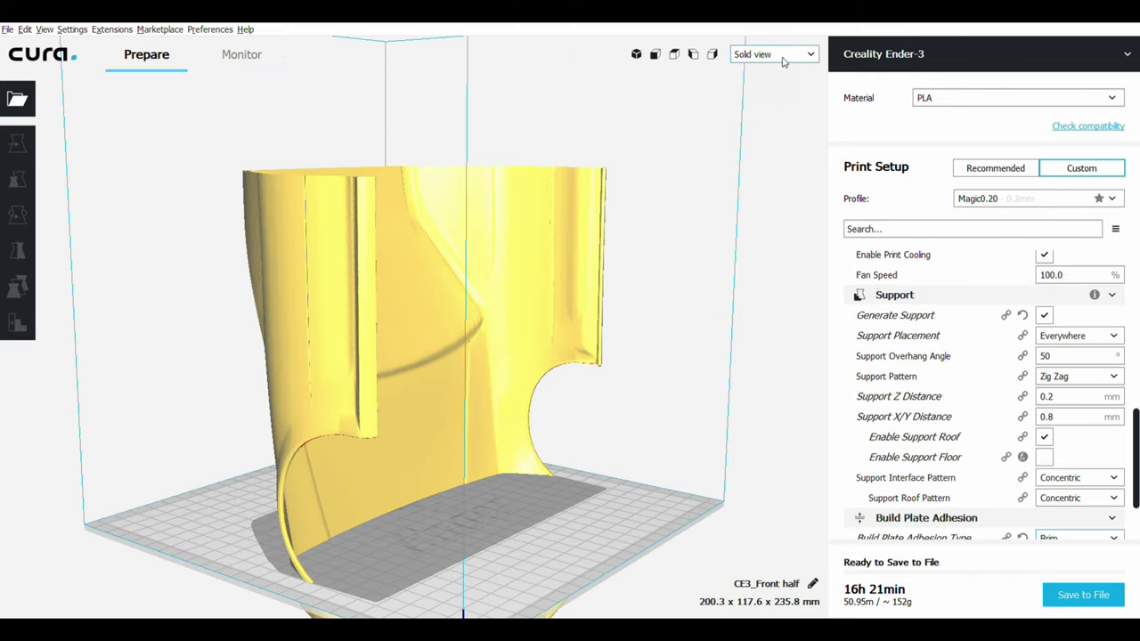
Inspect the smaller sliced piece in Layer view up to its top layer, then return to Solid view.
click(782, 104)
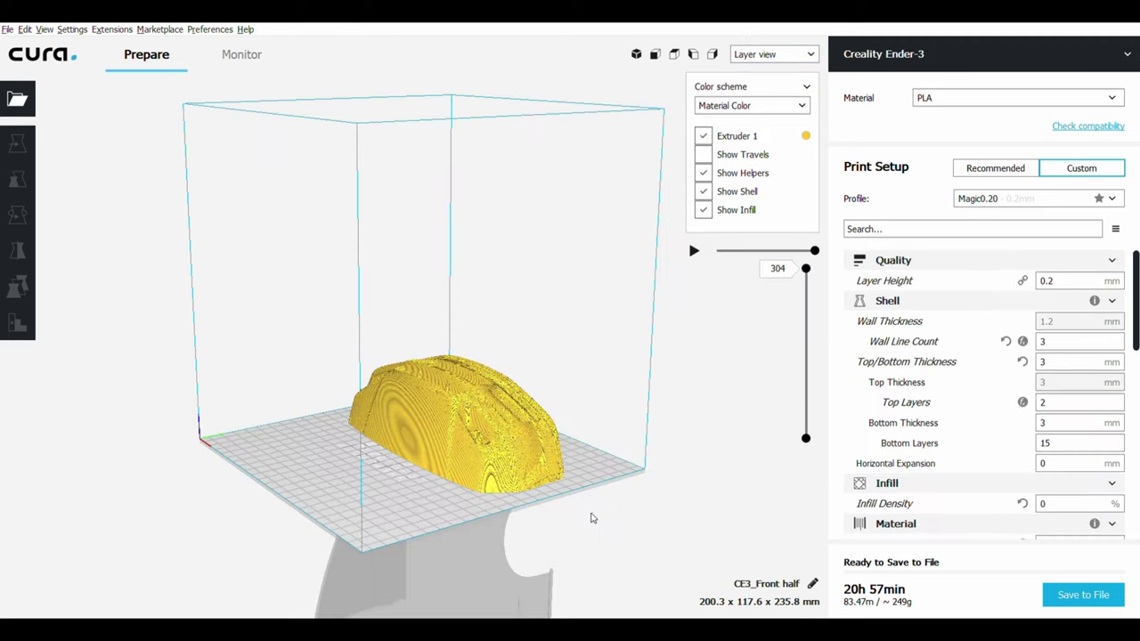
mouse_move(590, 517)
right_down()
mouse_move(349, 508)
mouse_move(394, 504)
right_up()
scroll(406, 505, up, 3)
scroll(424, 516, up, 1)
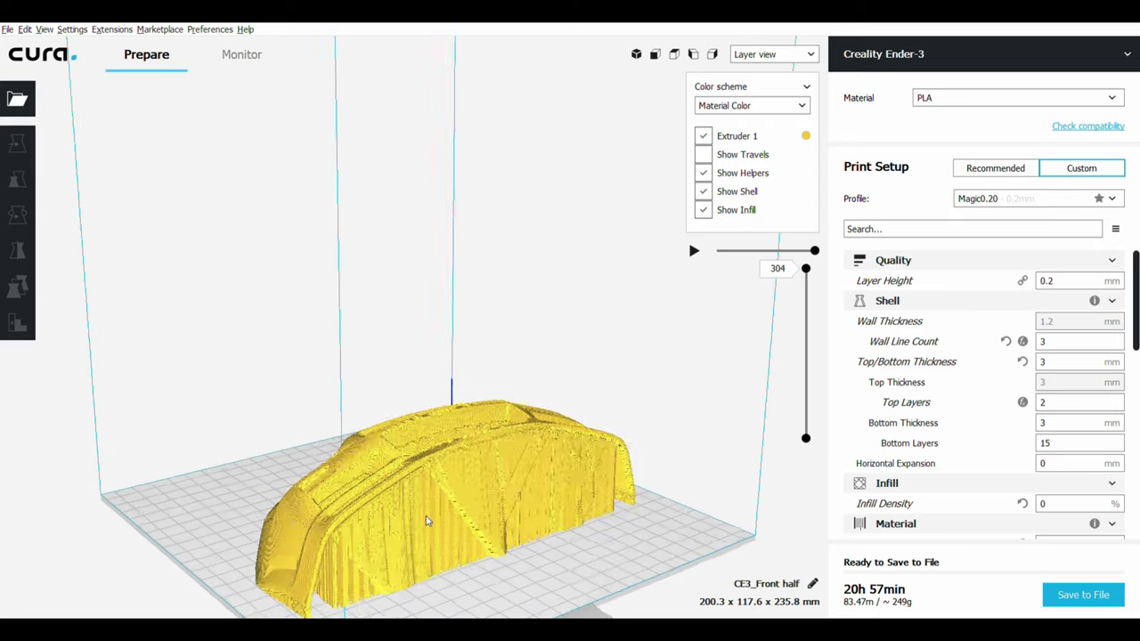
scroll(427, 521, up, 1)
mouse_move(469, 509)
right_down()
mouse_move(641, 415)
mouse_move(669, 427)
mouse_move(723, 524)
mouse_move(590, 575)
mouse_move(549, 571)
mouse_move(605, 478)
right_up()
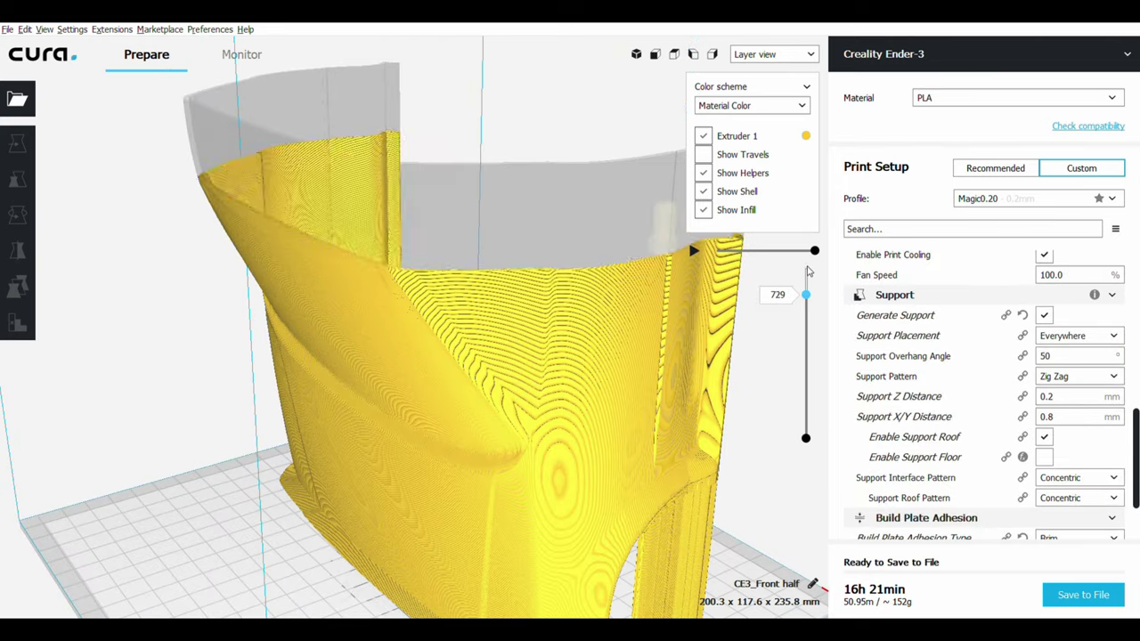
drag(808, 299, 810, 252)
scroll(564, 437, down, 5)
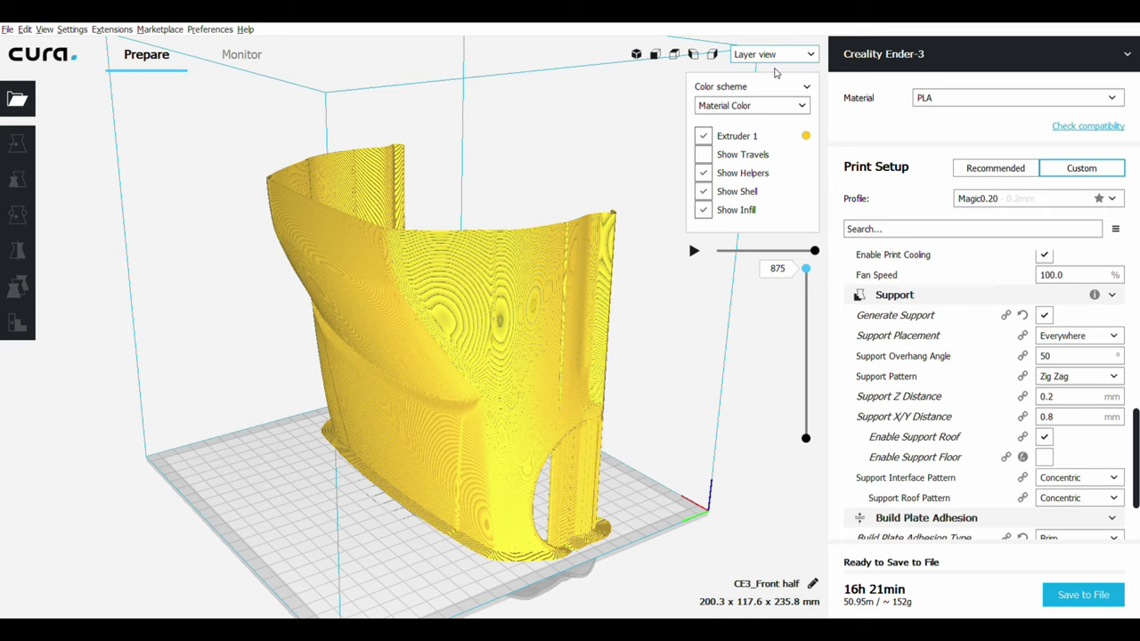
click(773, 55)
click(757, 90)
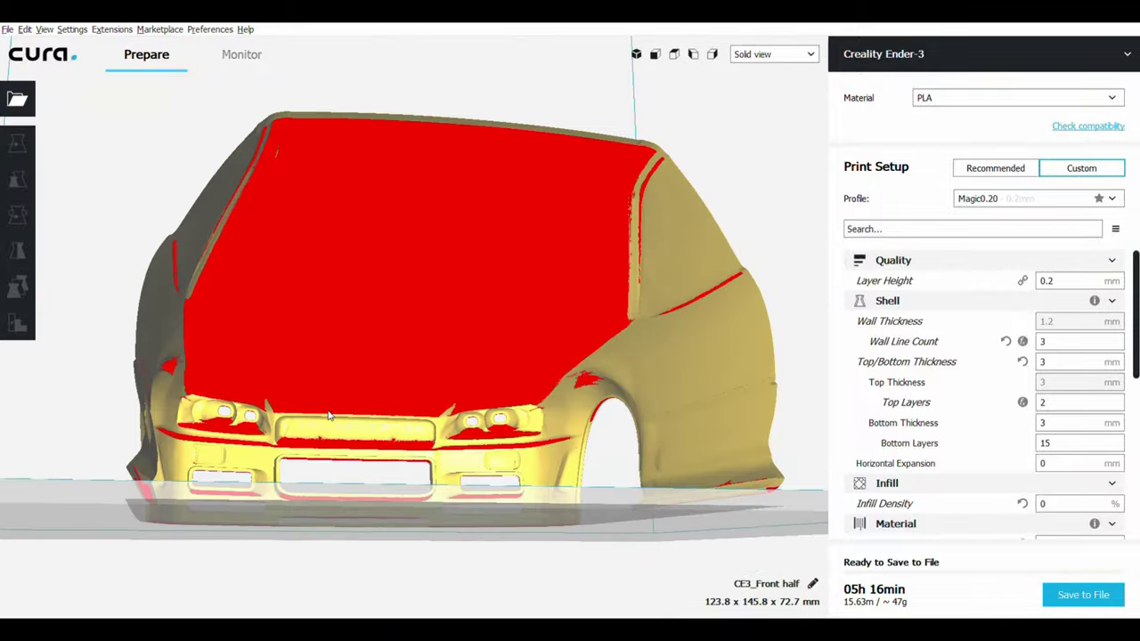
Orbit around the upright Magic0.12 front half to face the car's front.
right_drag(328, 416, 307, 422)
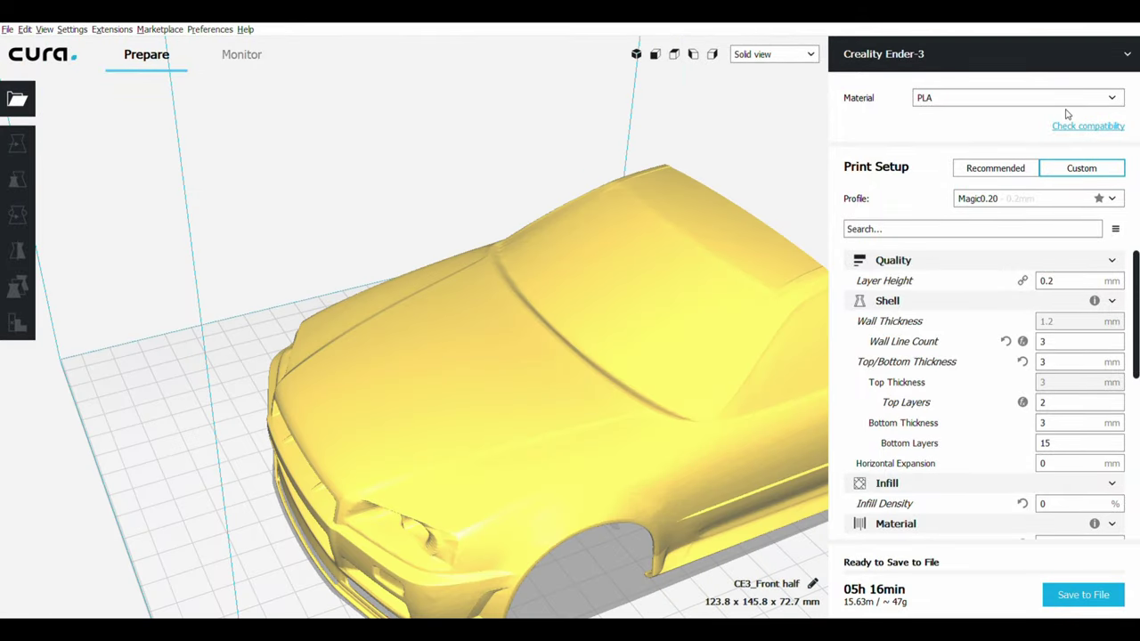
mouse_move(471, 422)
right_down()
mouse_move(593, 438)
mouse_move(702, 469)
right_up()
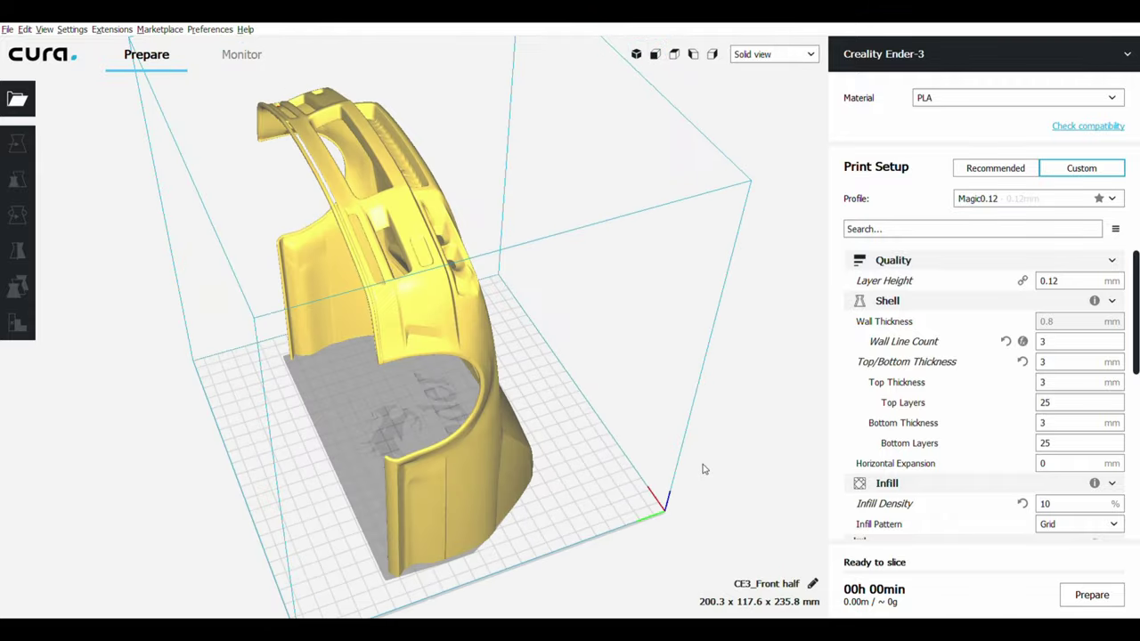
mouse_move(767, 488)
right_down()
mouse_move(473, 463)
mouse_move(262, 397)
mouse_move(197, 390)
right_up()
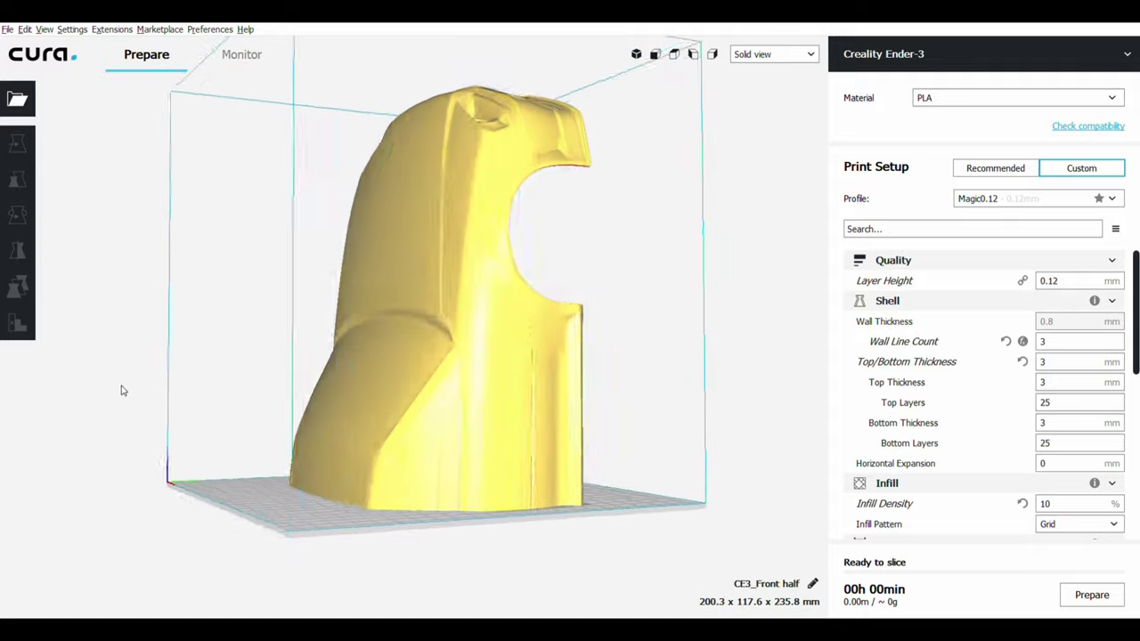